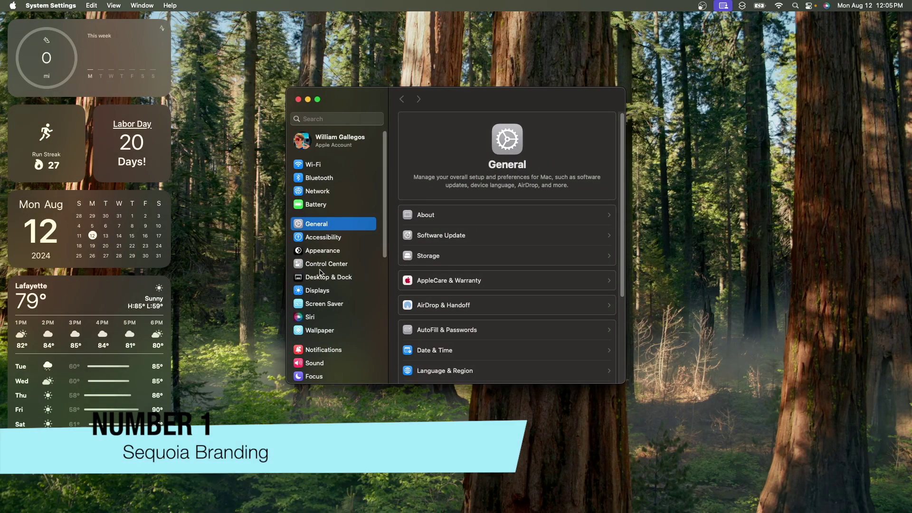
pyautogui.click(318, 253)
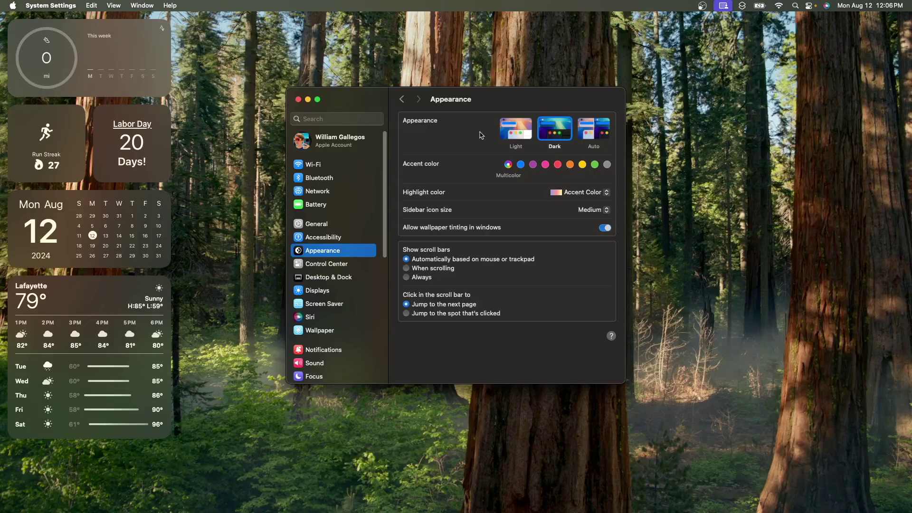
pyautogui.click(325, 228)
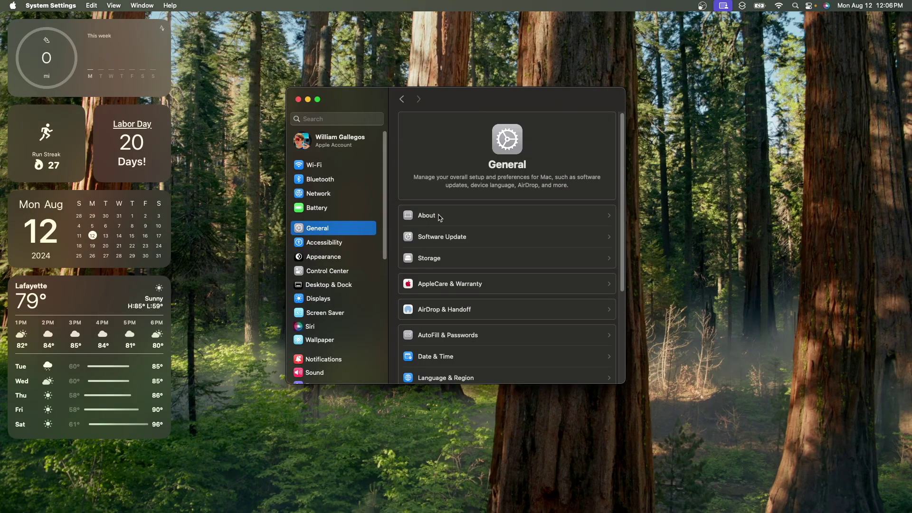
pyautogui.click(412, 215)
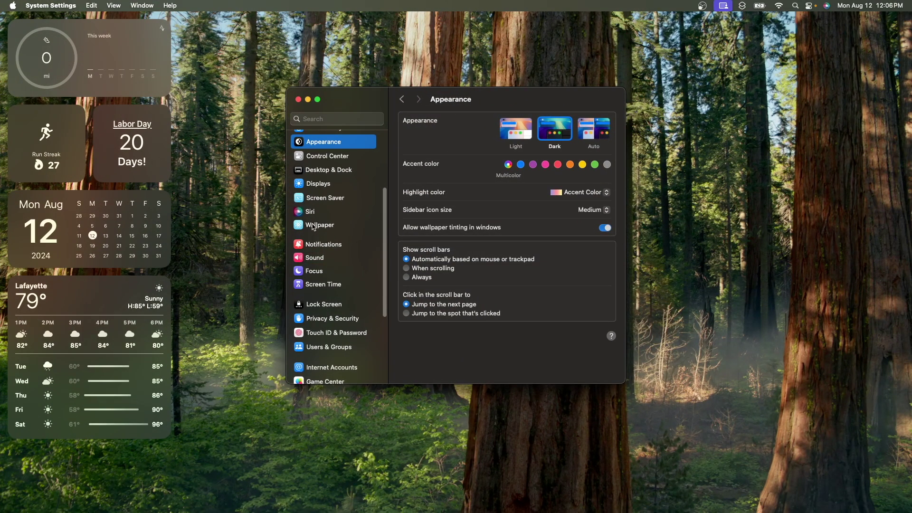
# Step: Select the Sequoia Sunrise wallpaper and take a look at the Screen Saver settings
pyautogui.click(313, 226)
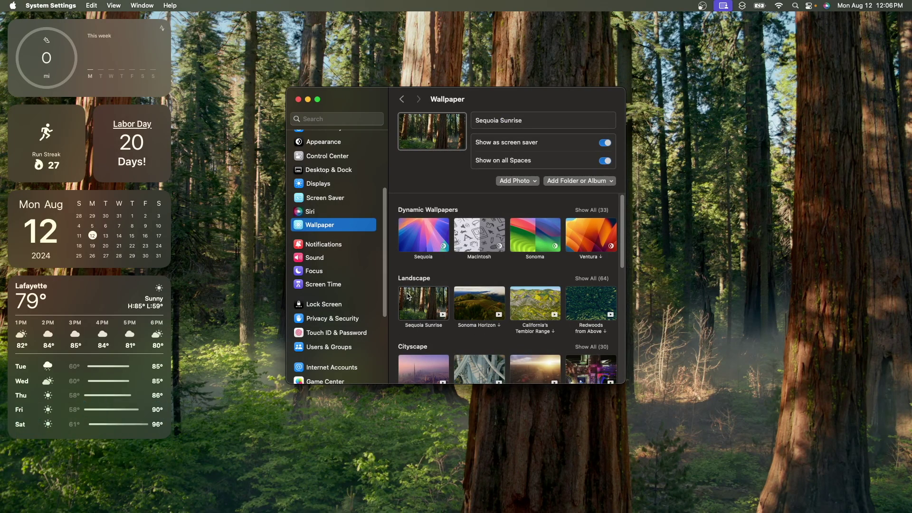
pyautogui.click(420, 282)
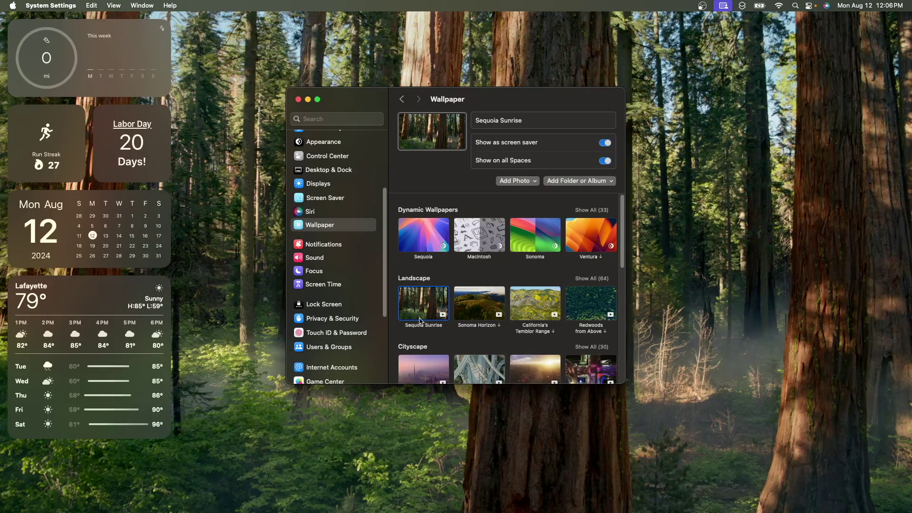
pyautogui.click(340, 198)
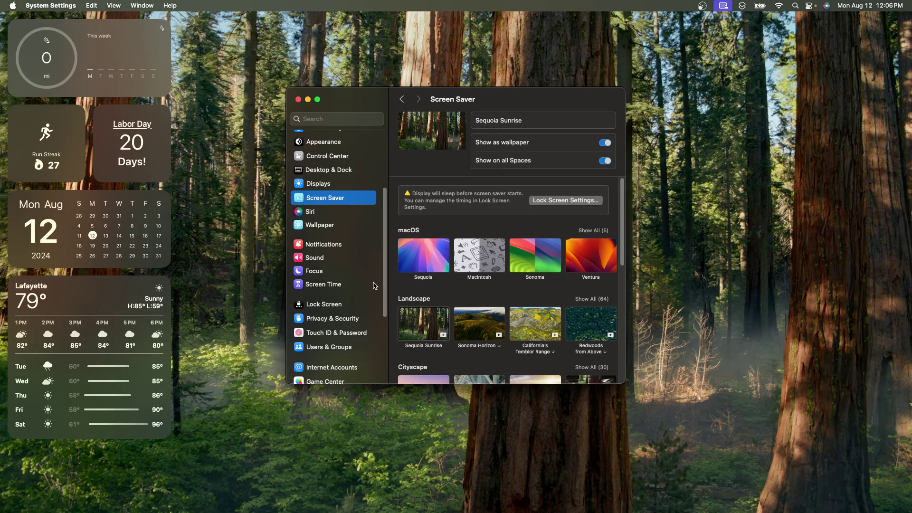
# Step: Apply the Sequoia dynamic wallpaper to the desktop, then switch back to Sequoia Sunrise
pyautogui.click(323, 227)
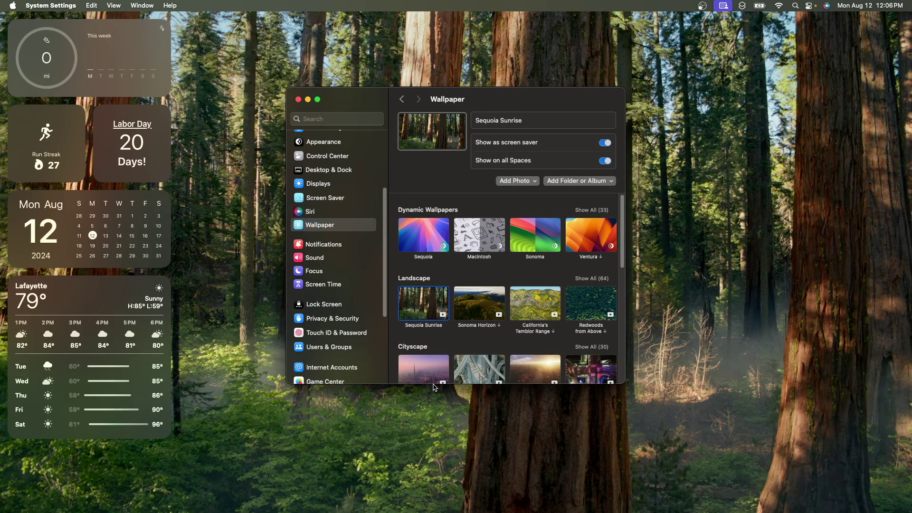
pyautogui.click(427, 241)
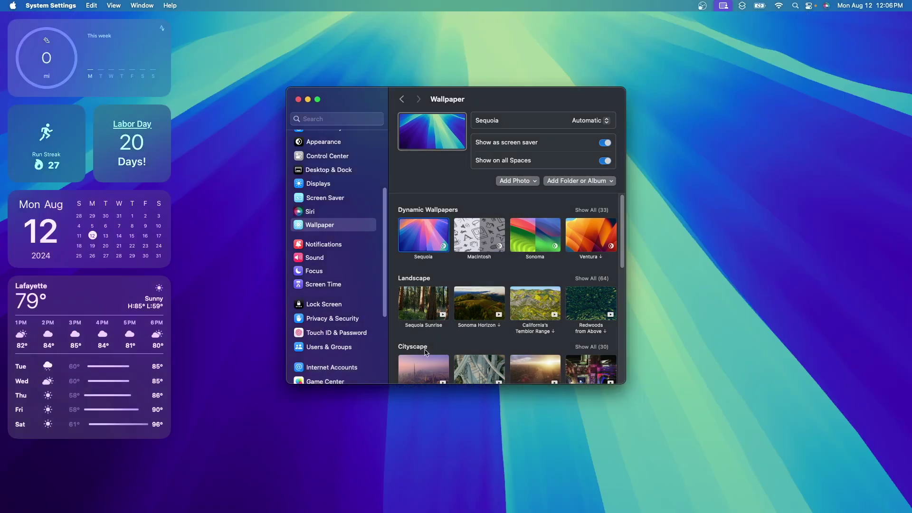
pyautogui.click(442, 311)
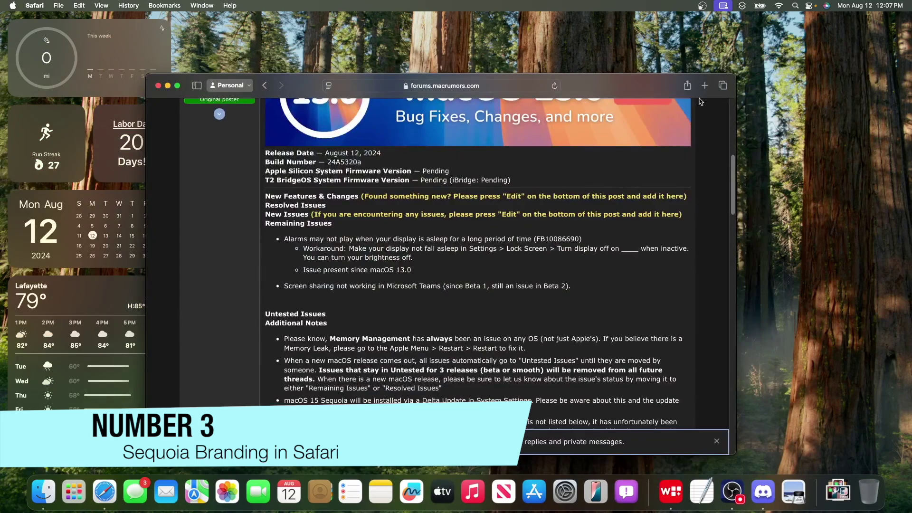
# Step: Open a new Start Page tab, then bring up Safari Settings from the Safari menu
pyautogui.click(705, 86)
pyautogui.click(34, 5)
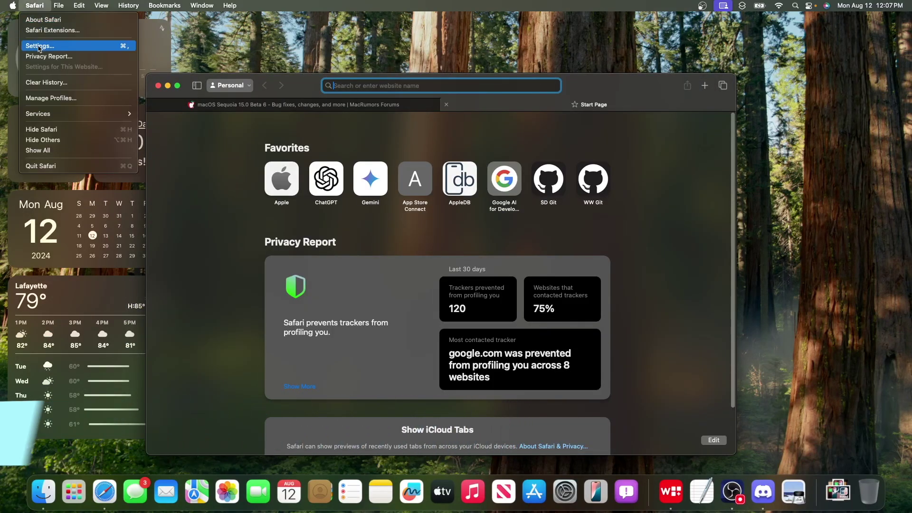
pyautogui.click(39, 46)
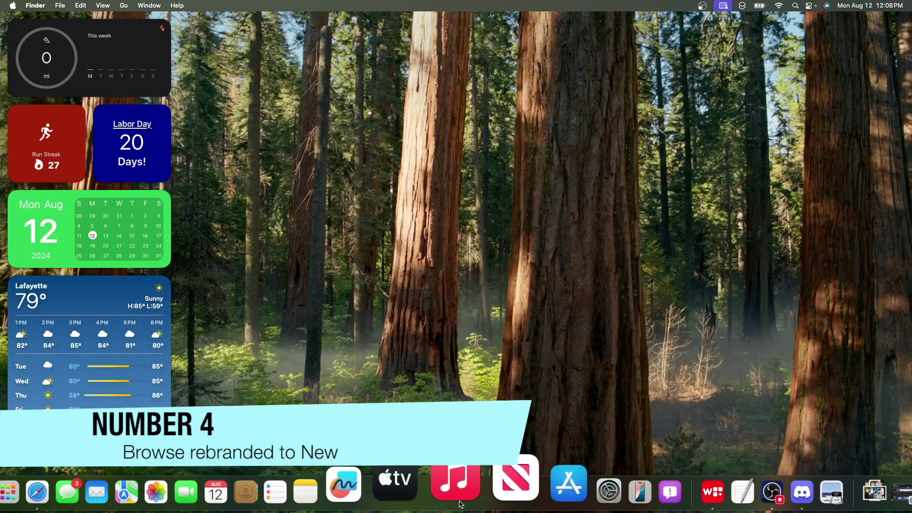
# Step: Launch Music, scroll through the New page of latest releases, and close the window
pyautogui.click(459, 504)
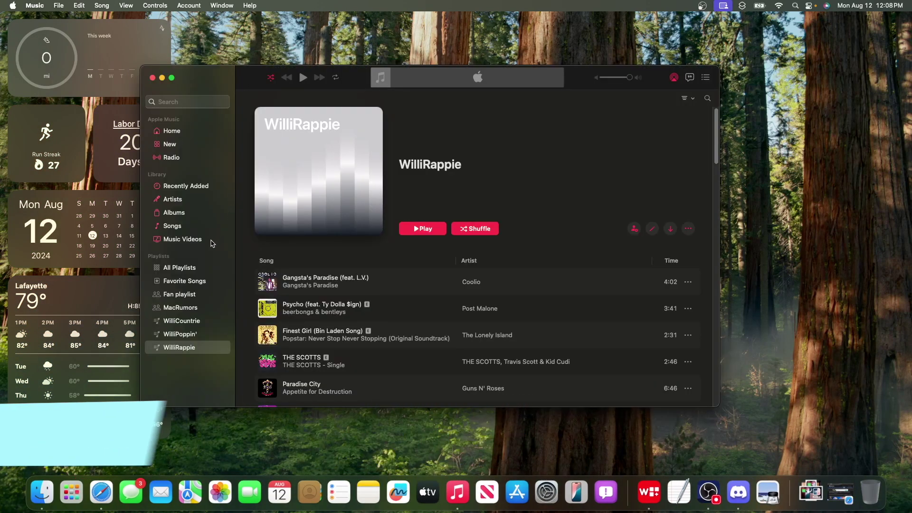
pyautogui.click(171, 146)
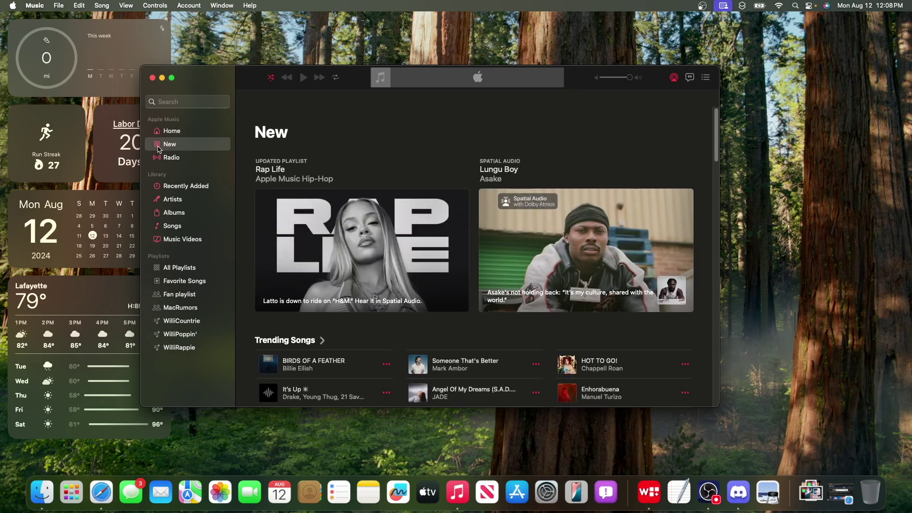
pyautogui.scroll(-15, 413, 289)
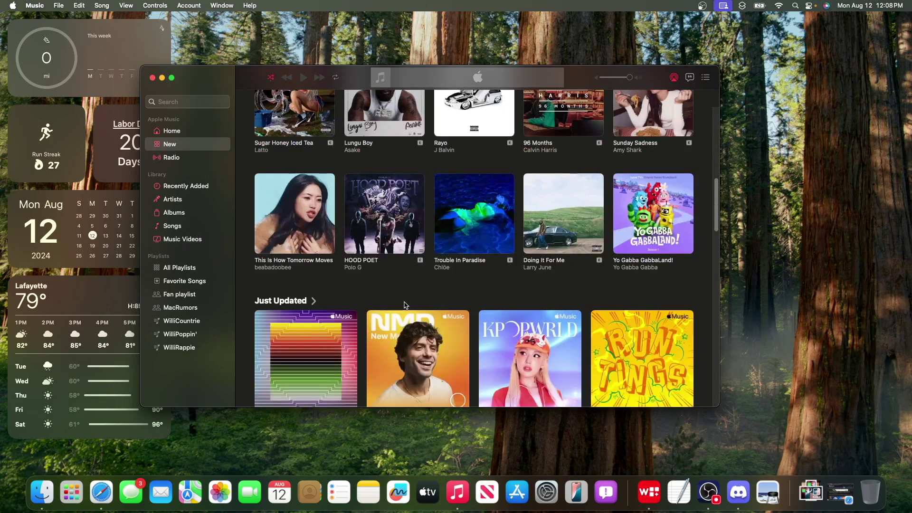
pyautogui.scroll(15, 405, 306)
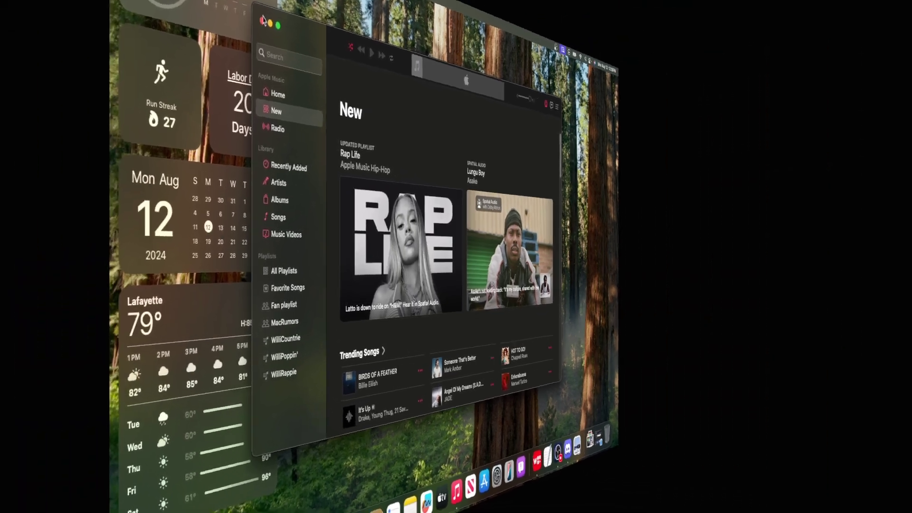
pyautogui.click(152, 77)
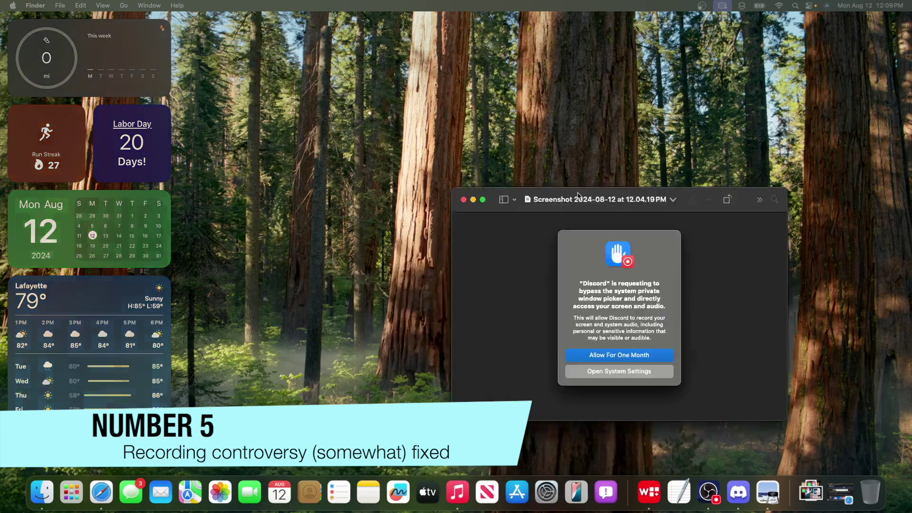
# Step: Shift the Discord prompt screenshot left, then close System Settings after reviewing recording permissions
pyautogui.moveTo(588, 108); pyautogui.dragTo(436, 108)
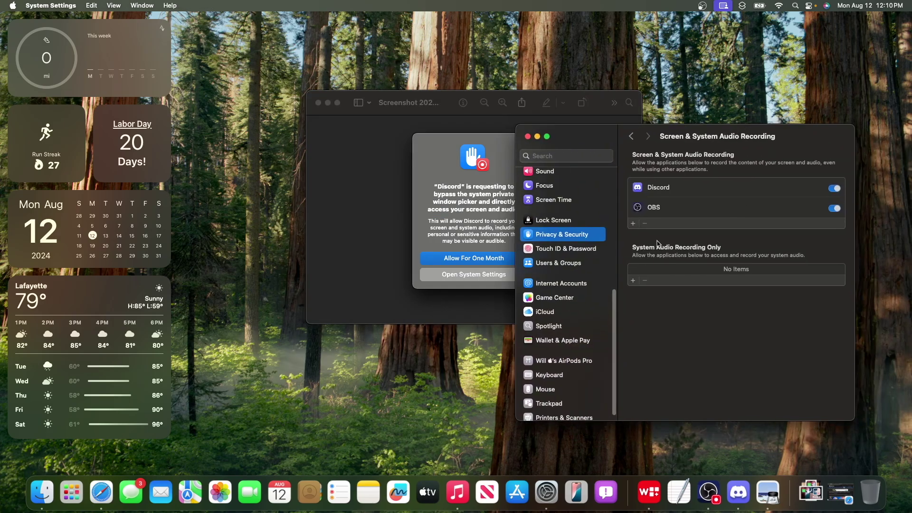
pyautogui.click(527, 136)
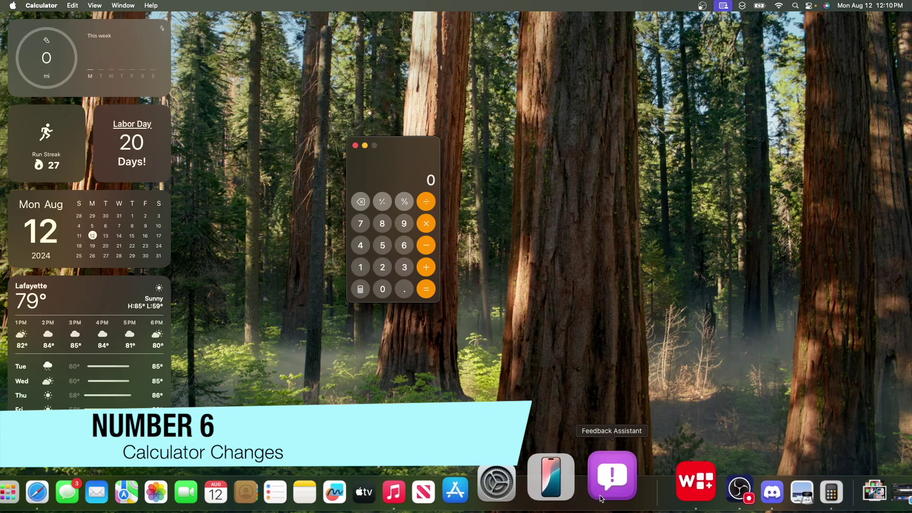
# Step: Cycle the calculator through Programmer, Scientific and Basic layouts, landing on Programmer
pyautogui.moveTo(378, 156); pyautogui.dragTo(396, 142)
pyautogui.click(379, 276)
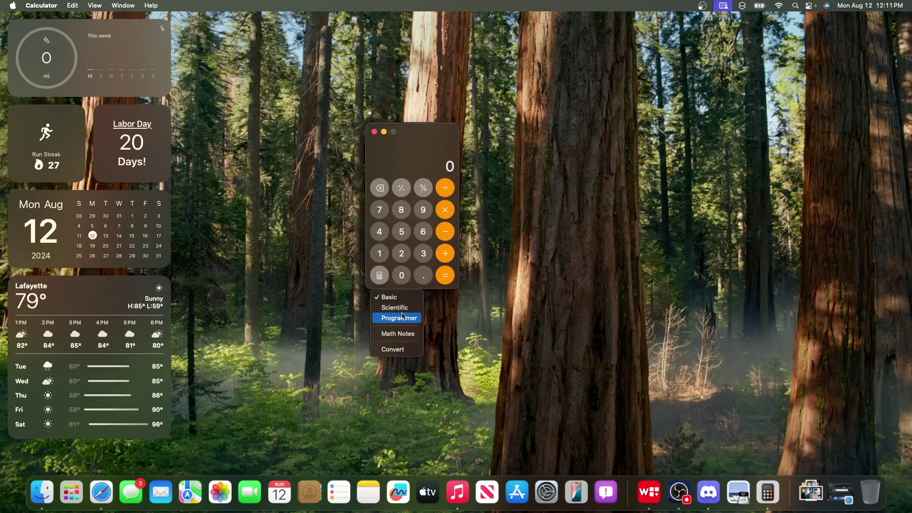
pyautogui.click(406, 319)
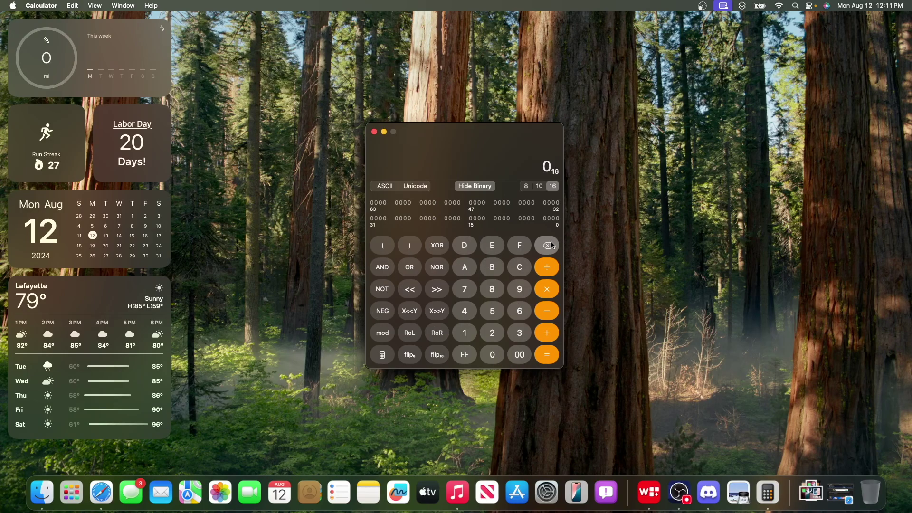
pyautogui.click(383, 355)
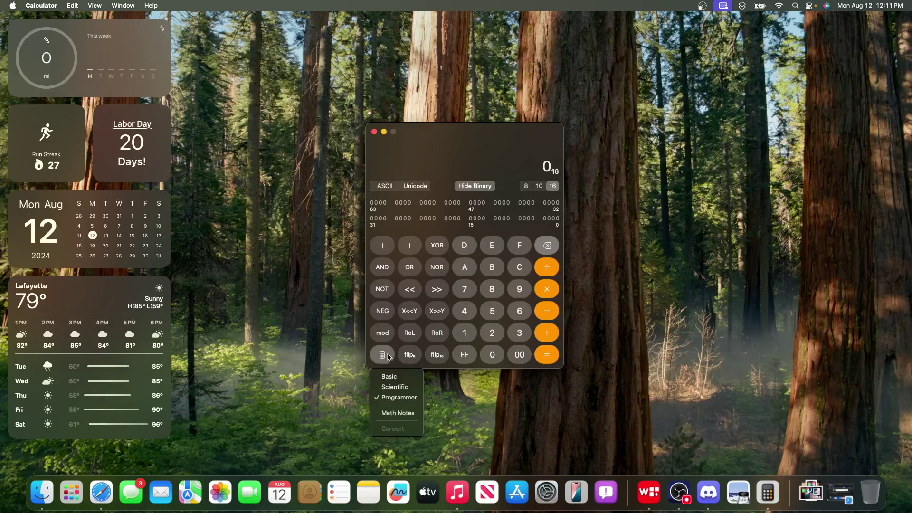
pyautogui.click(394, 387)
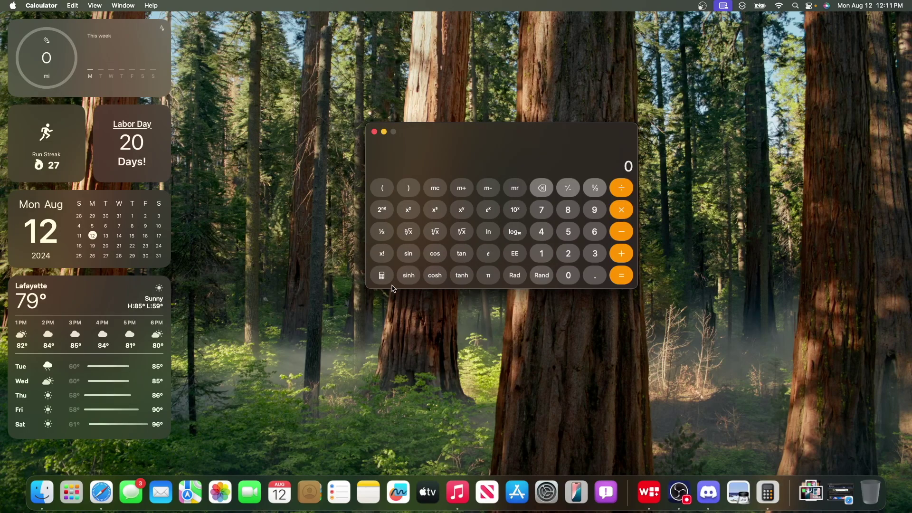
pyautogui.click(386, 278)
pyautogui.click(387, 296)
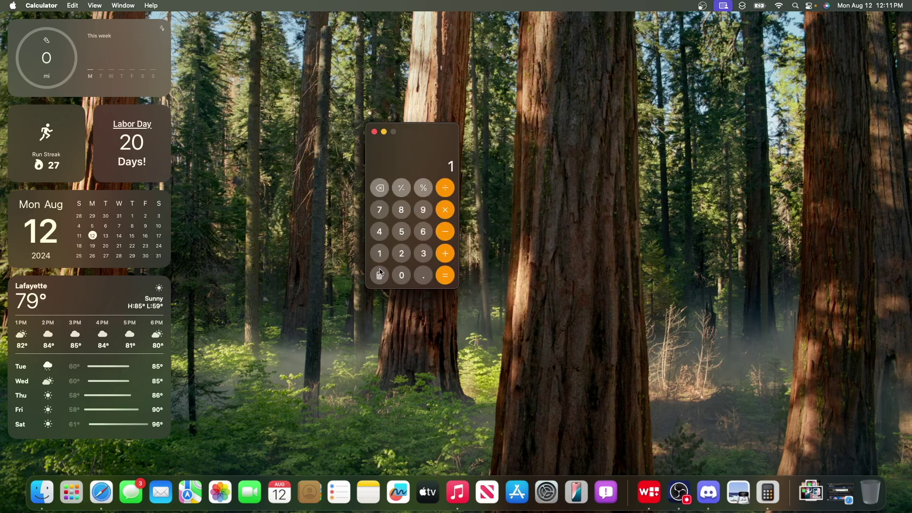
pyautogui.click(379, 275)
pyautogui.click(385, 318)
# Step: Switch through Scientific and Basic back to Programmer mode and clear the display to 0
pyautogui.click(382, 354)
pyautogui.click(393, 387)
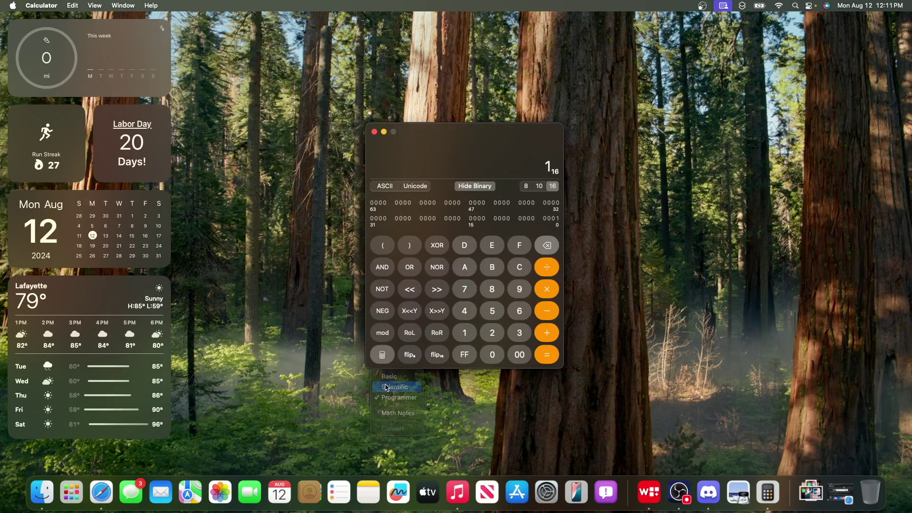
pyautogui.click(382, 275)
pyautogui.click(390, 297)
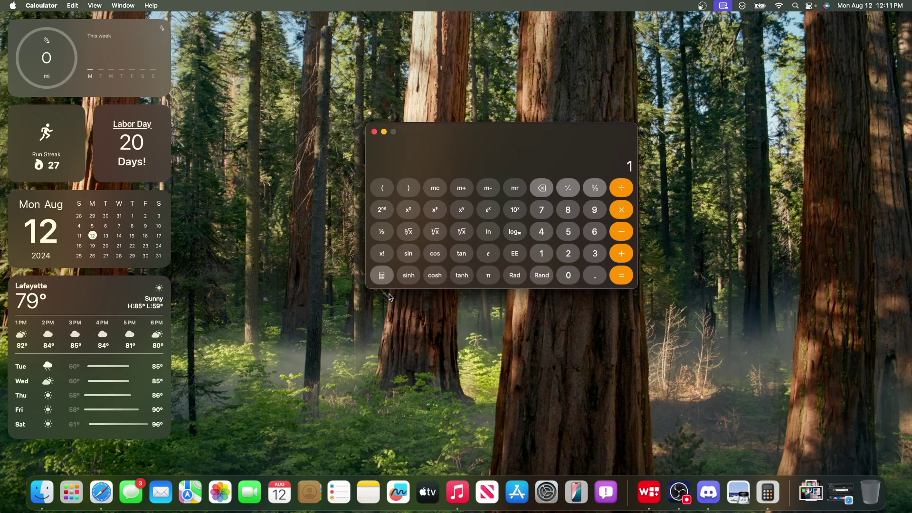
pyautogui.click(387, 279)
pyautogui.click(398, 318)
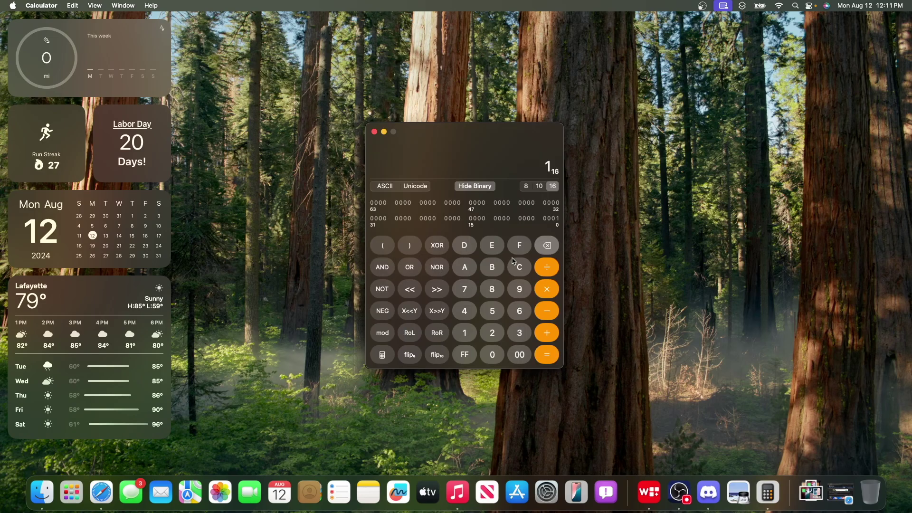
pyautogui.click(546, 245)
# Step: Toggle between Basic and Programmer layouts again, ending in Programmer mode
pyautogui.click(97, 5)
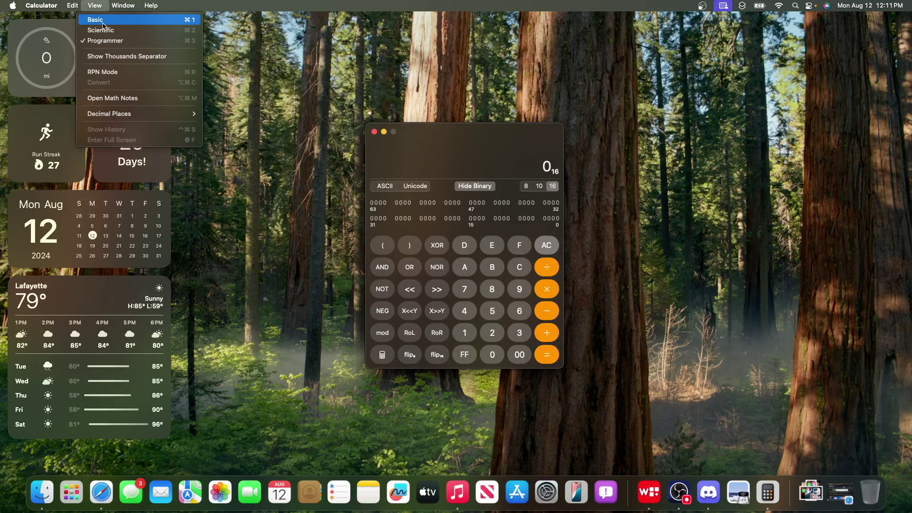
pyautogui.click(383, 355)
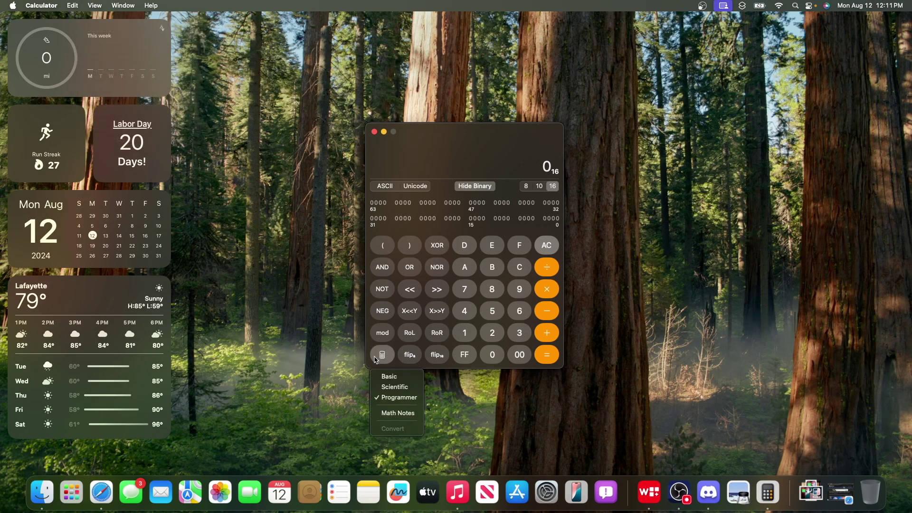
pyautogui.click(395, 376)
pyautogui.click(380, 275)
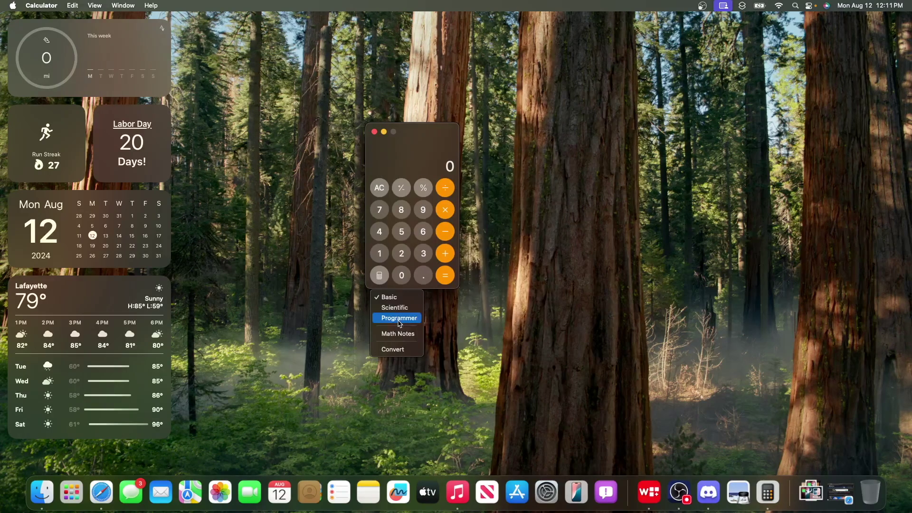
pyautogui.click(396, 317)
pyautogui.click(383, 356)
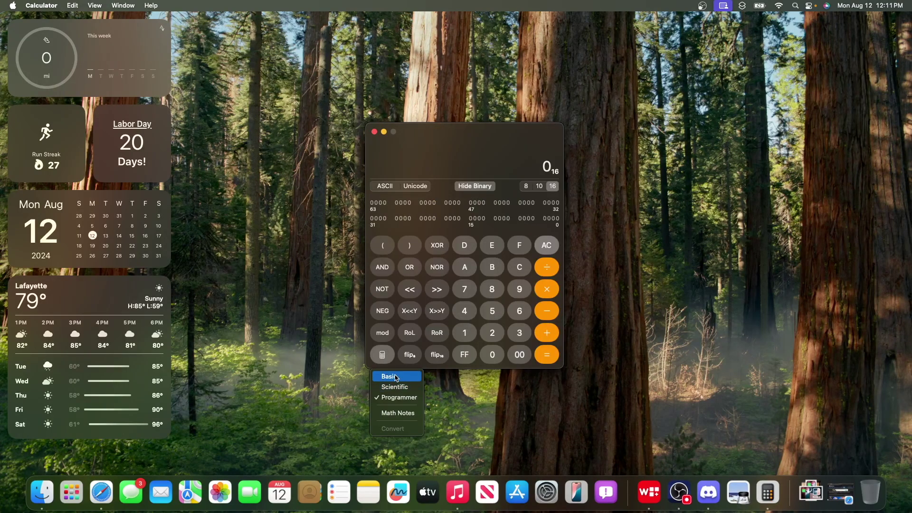
pyautogui.click(390, 376)
pyautogui.click(380, 276)
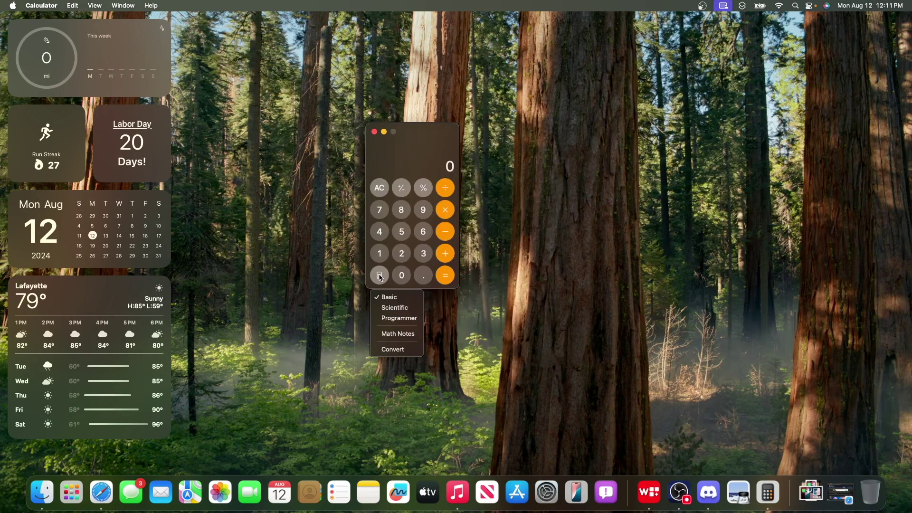
pyautogui.click(397, 317)
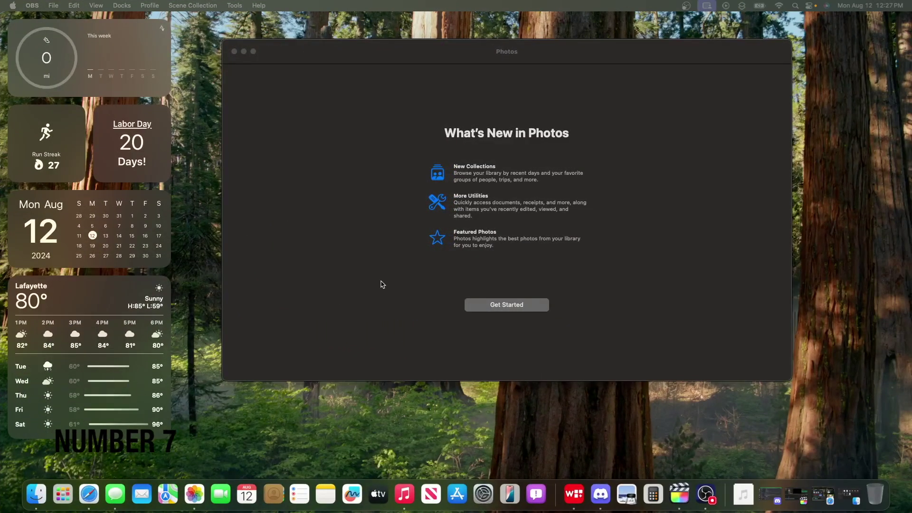
# Step: Bring Photos to the front and choose Get Started to reach the photo library
pyautogui.click(383, 284)
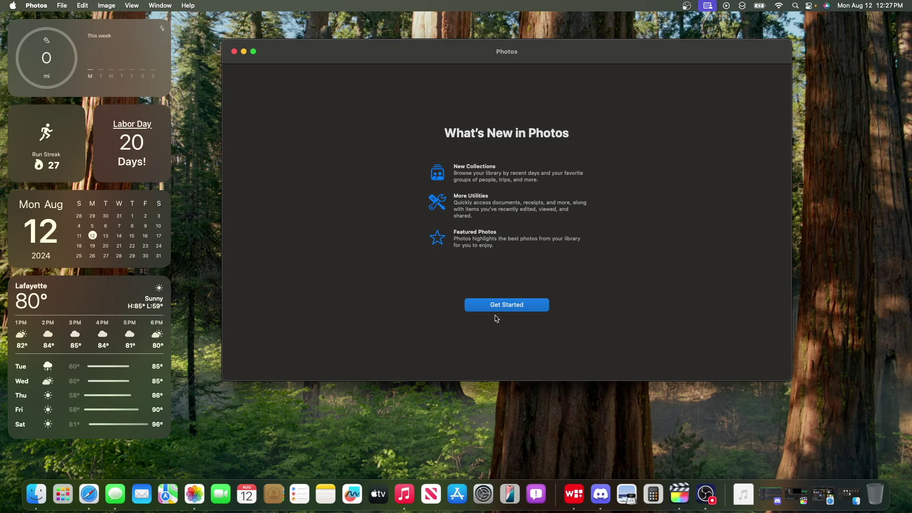
pyautogui.click(507, 306)
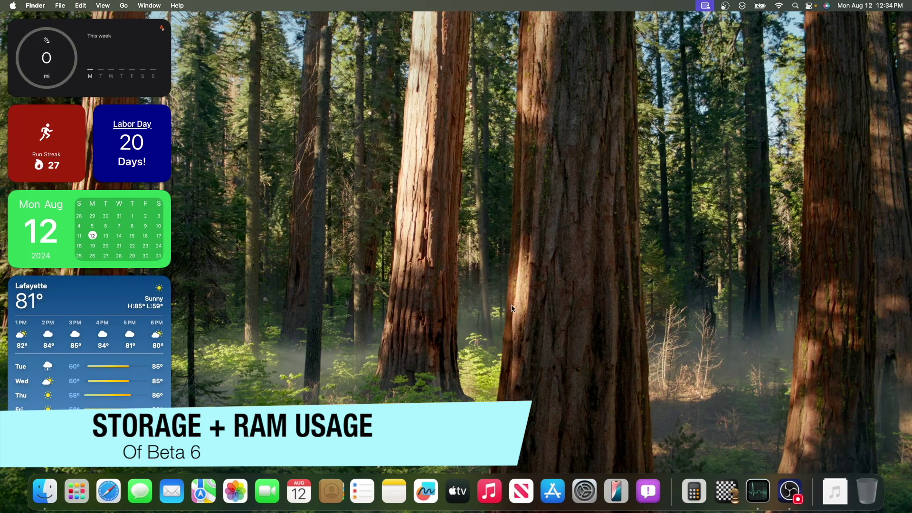
pyautogui.click(757, 490)
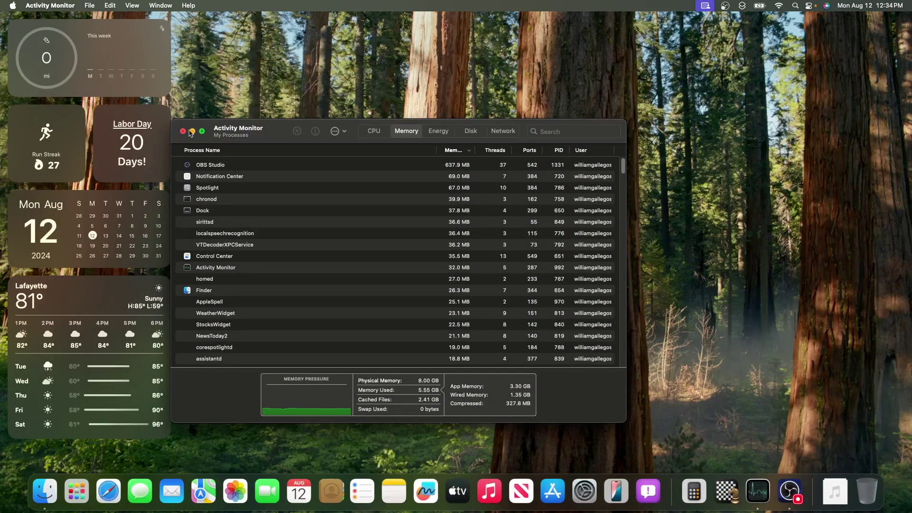
pyautogui.click(183, 132)
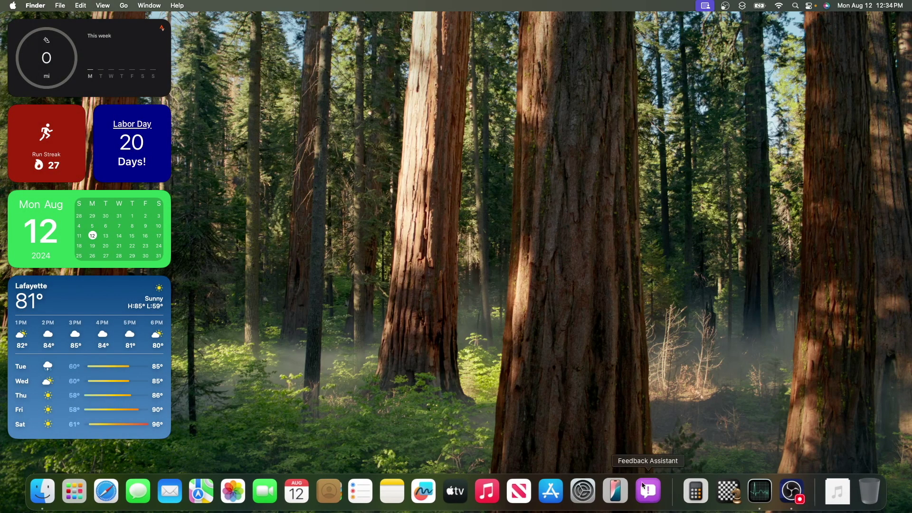
pyautogui.click(584, 492)
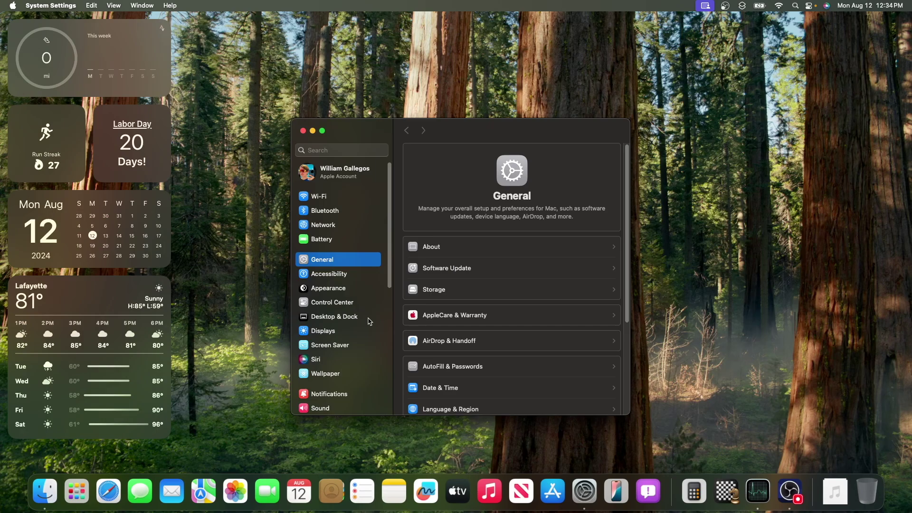
pyautogui.click(455, 290)
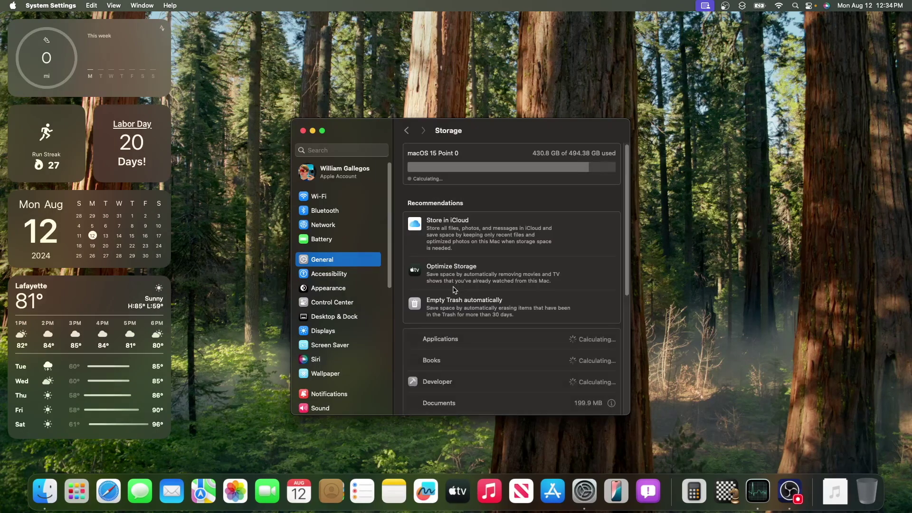
pyautogui.scroll(-4, 547, 332)
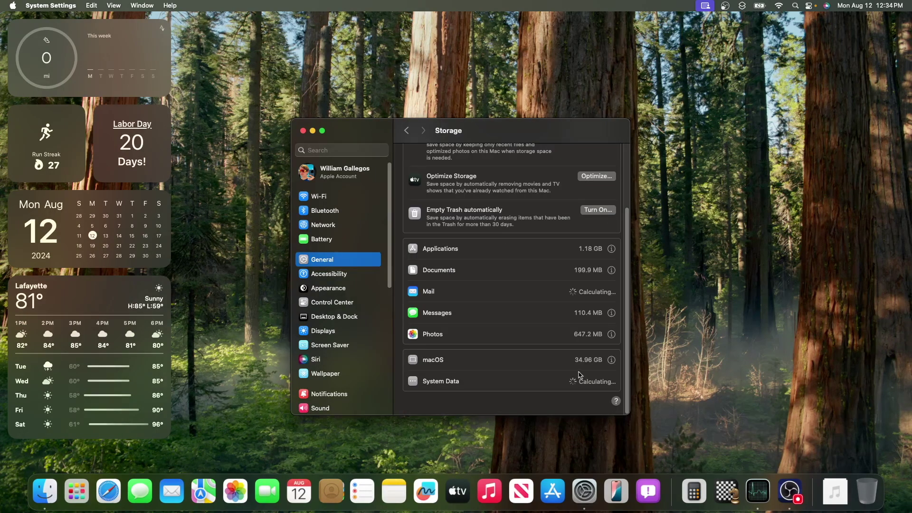
pyautogui.click(612, 360)
pyautogui.click(548, 288)
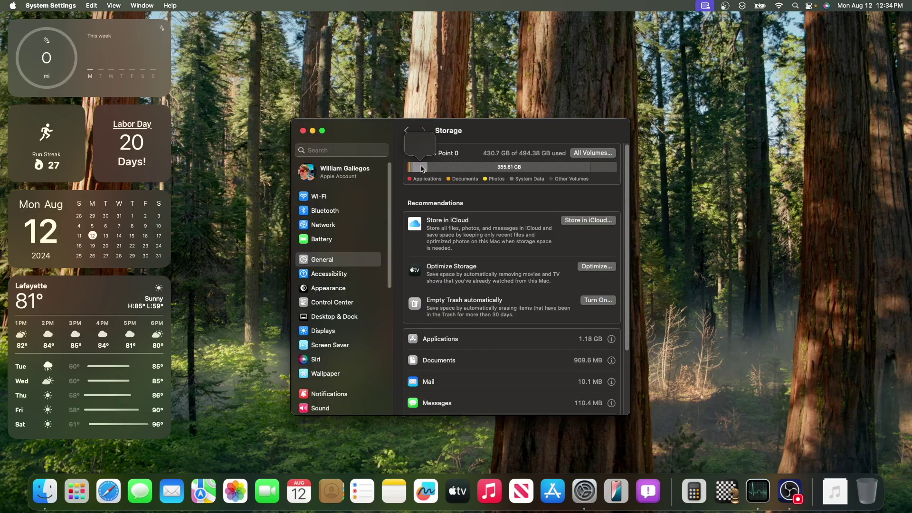
pyautogui.moveTo(416, 166)
pyautogui.scroll(-3, 455, 307)
pyautogui.scroll(3, 455, 307)
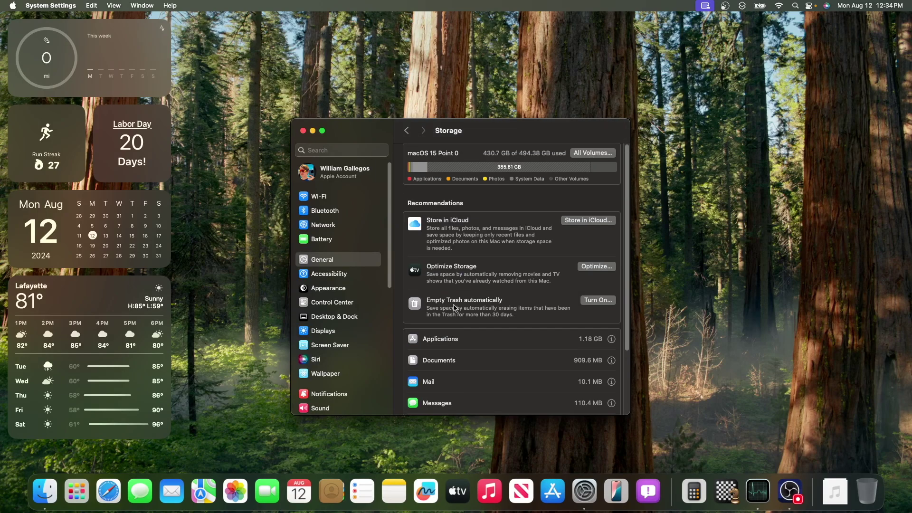